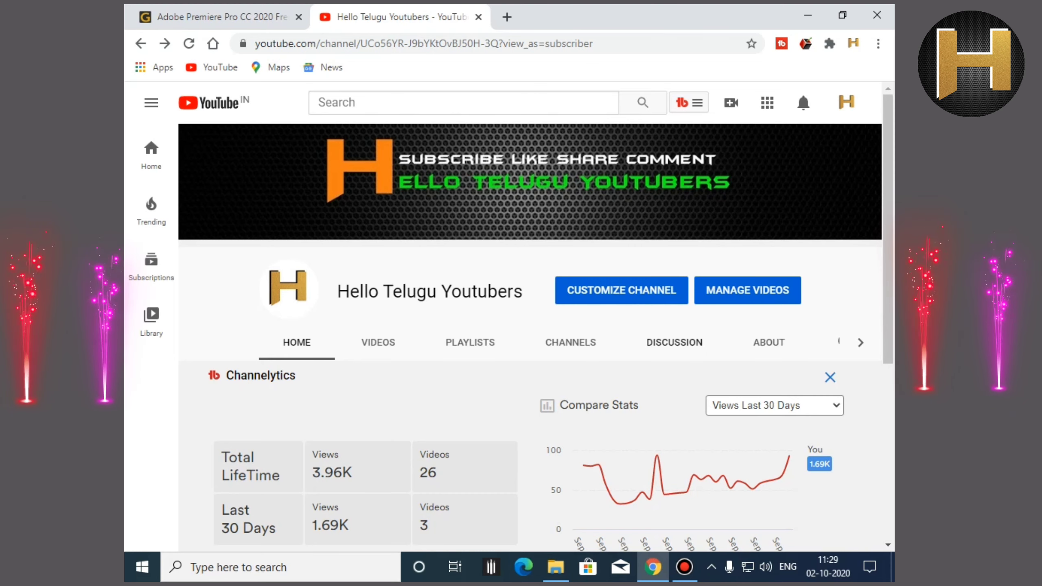
Step: Minimize the browser to view the Adobe Premiere Pro 2020 shortcut on the desktop, and refresh the desktop
scroll(610, 410, down, 6)
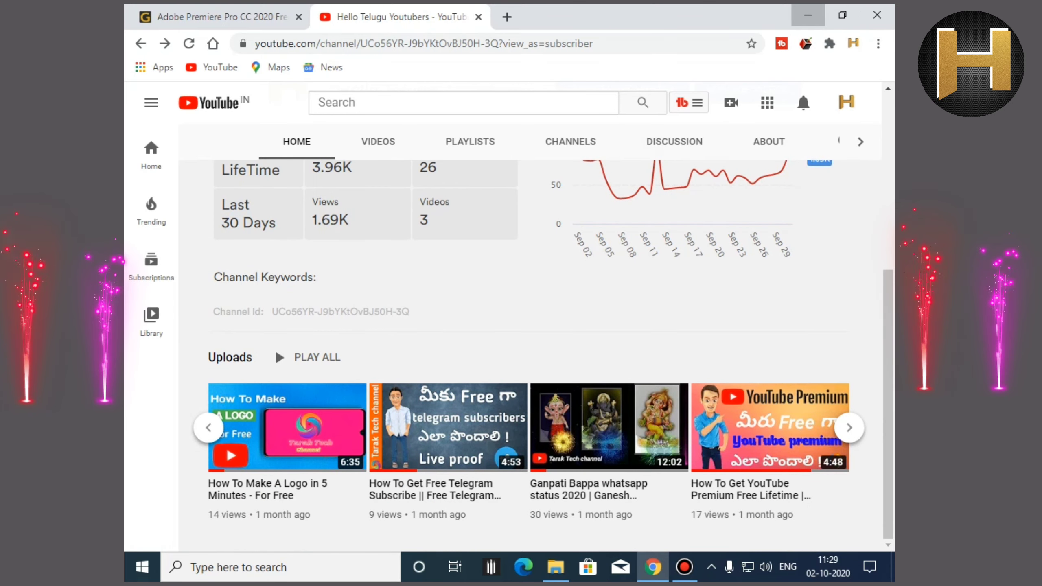
click(808, 15)
mouse_move(271, 177)
mouse_down()
mouse_move(333, 160)
mouse_move(532, 210)
mouse_move(505, 178)
mouse_move(438, 240)
mouse_move(528, 158)
mouse_move(462, 138)
mouse_move(448, 101)
mouse_move(407, 109)
mouse_move(859, 204)
mouse_move(464, 172)
mouse_move(794, 152)
mouse_move(458, 277)
mouse_move(279, 185)
mouse_up()
key(F2)
right_click(464, 123)
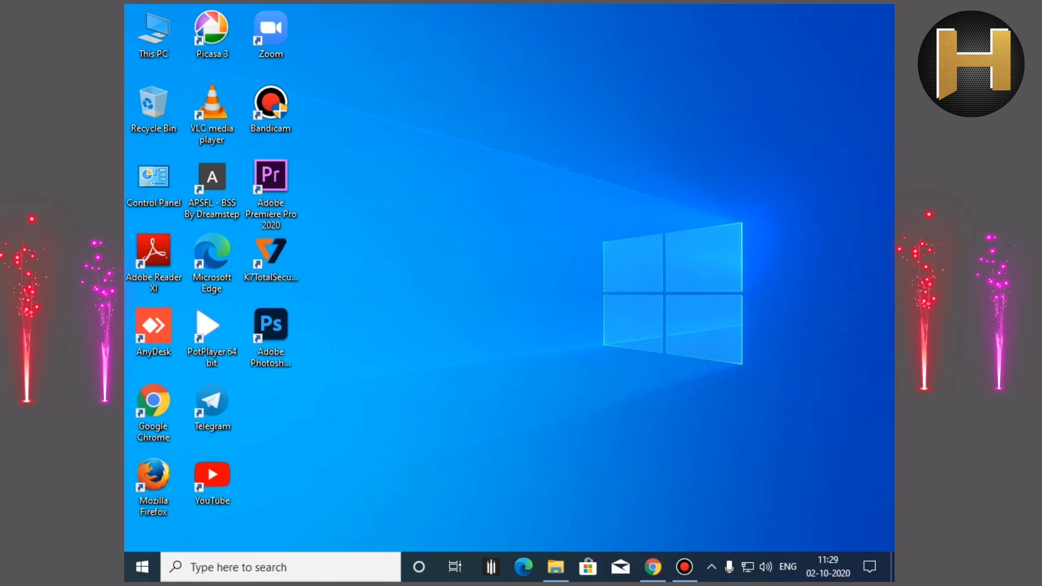
right_click(505, 136)
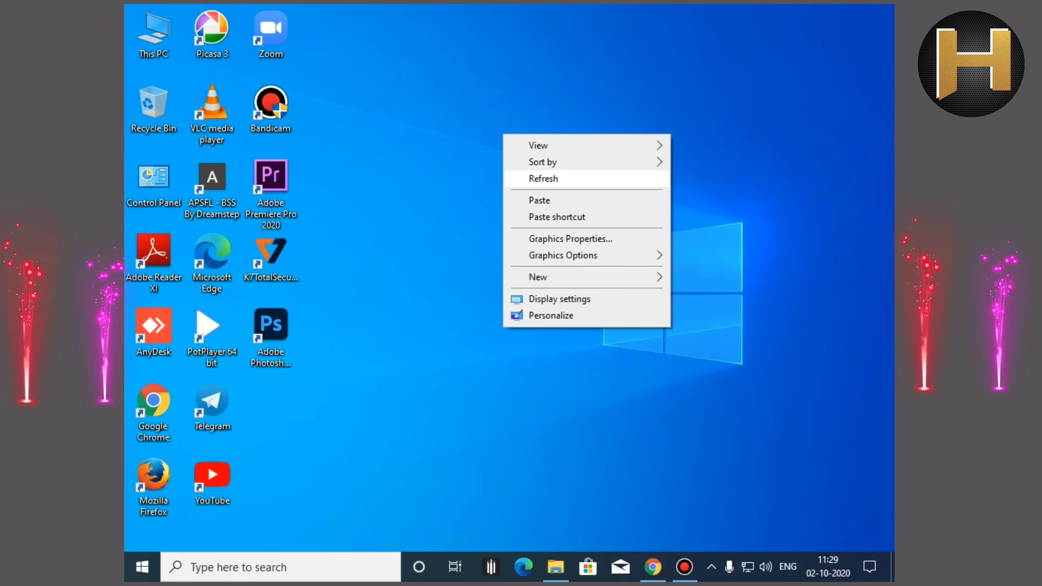
click(543, 178)
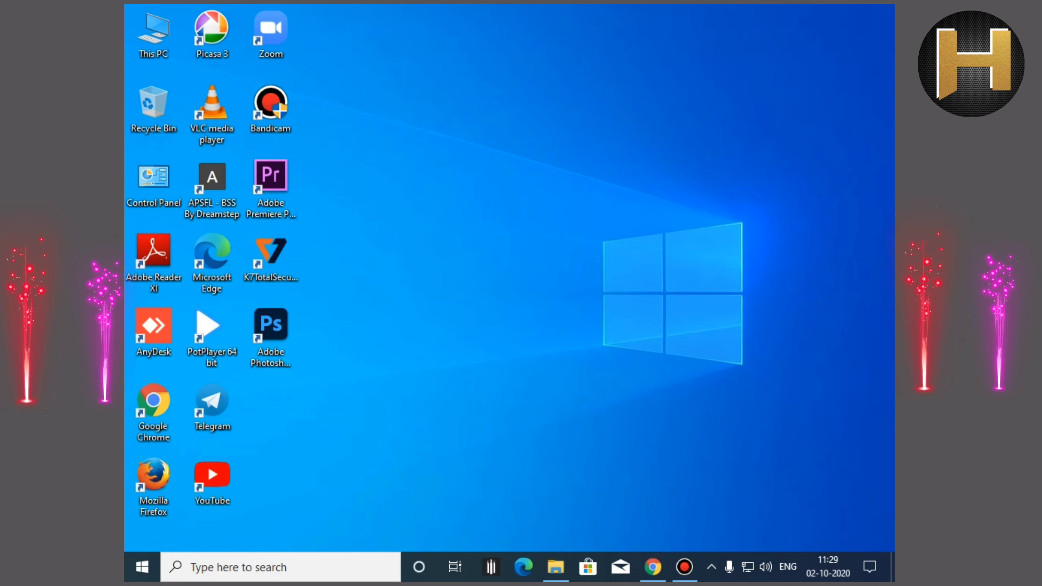
Step: Switch back to Chrome and follow the download link at the end of the igetintopc.com Adobe Premiere Pro CC 2020 page
click(653, 567)
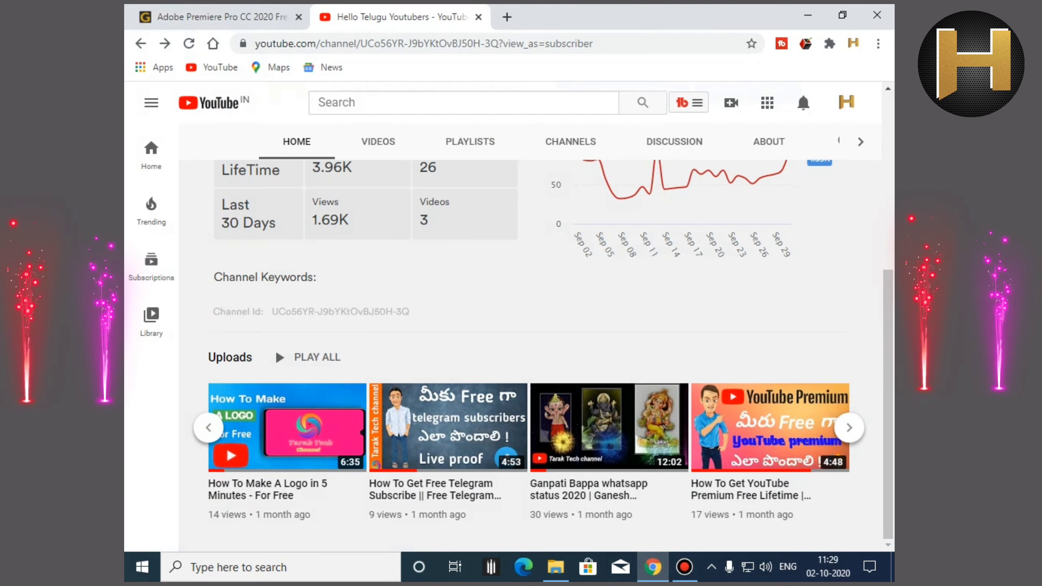
click(222, 17)
scroll(503, 316, down, 7)
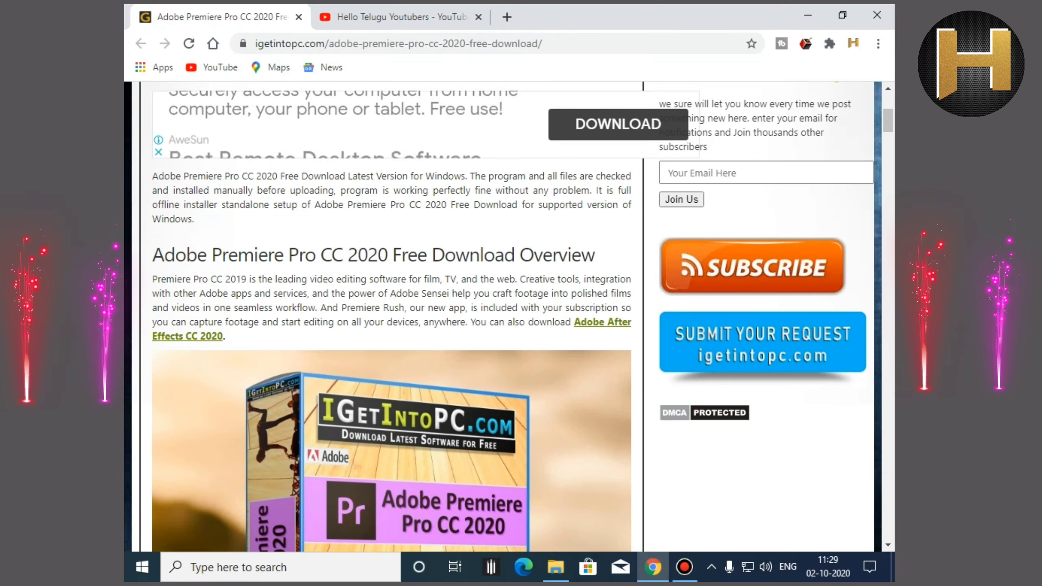
scroll(392, 316, down, 15)
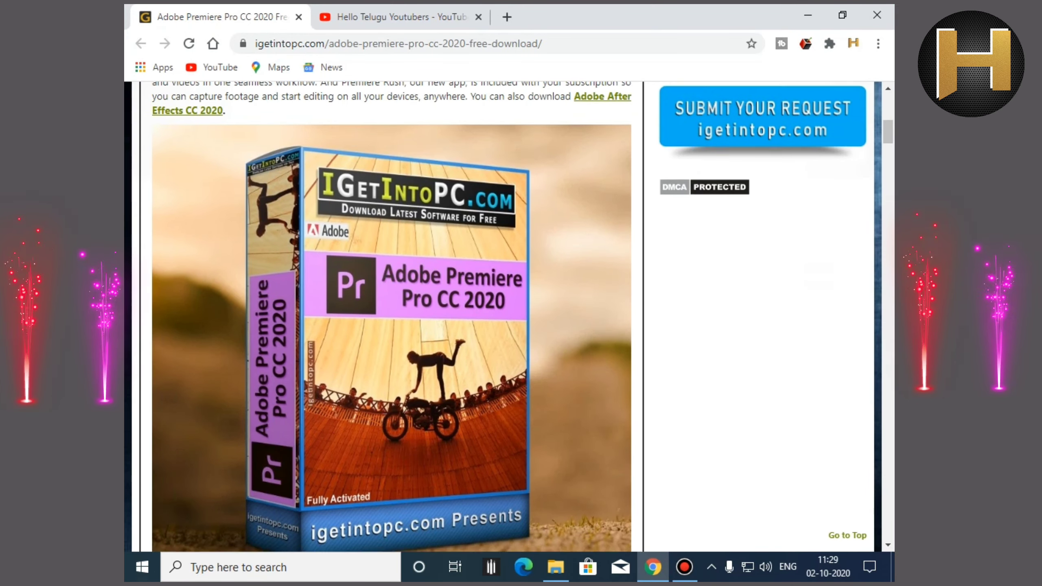
scroll(392, 316, down, 9)
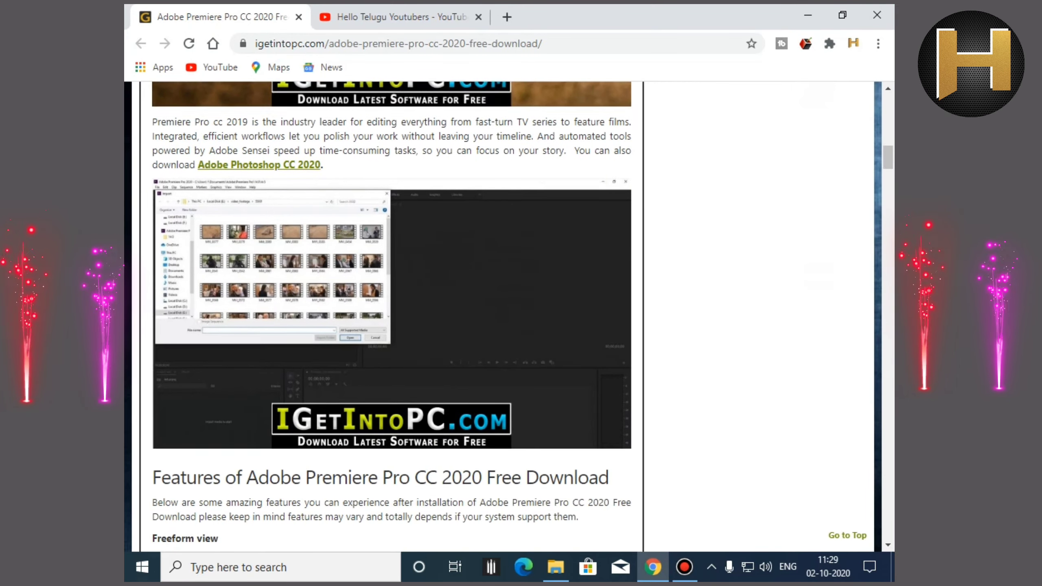
scroll(392, 316, down, 20)
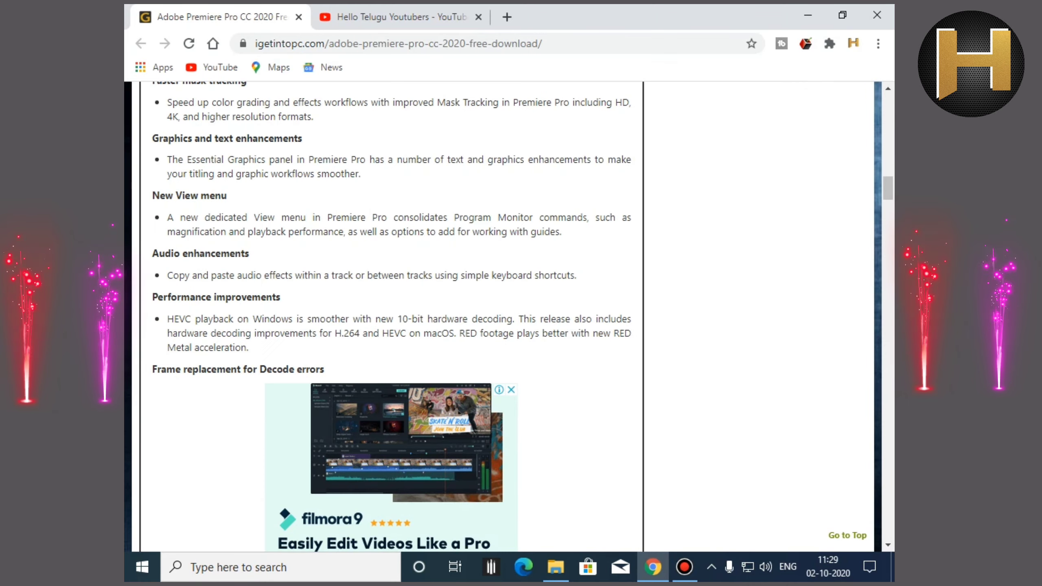
scroll(392, 316, down, 20)
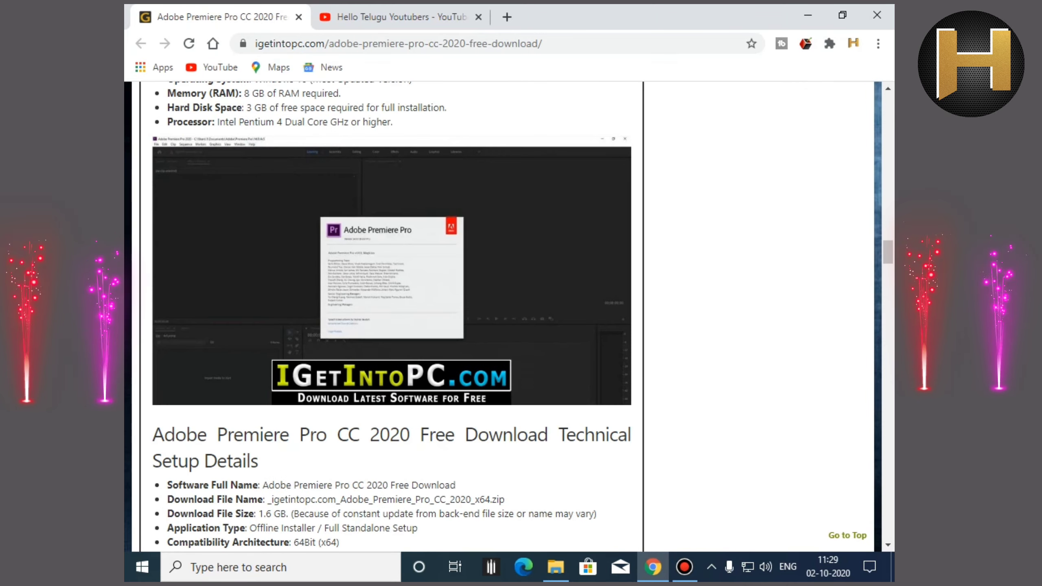
scroll(393, 316, down, 5)
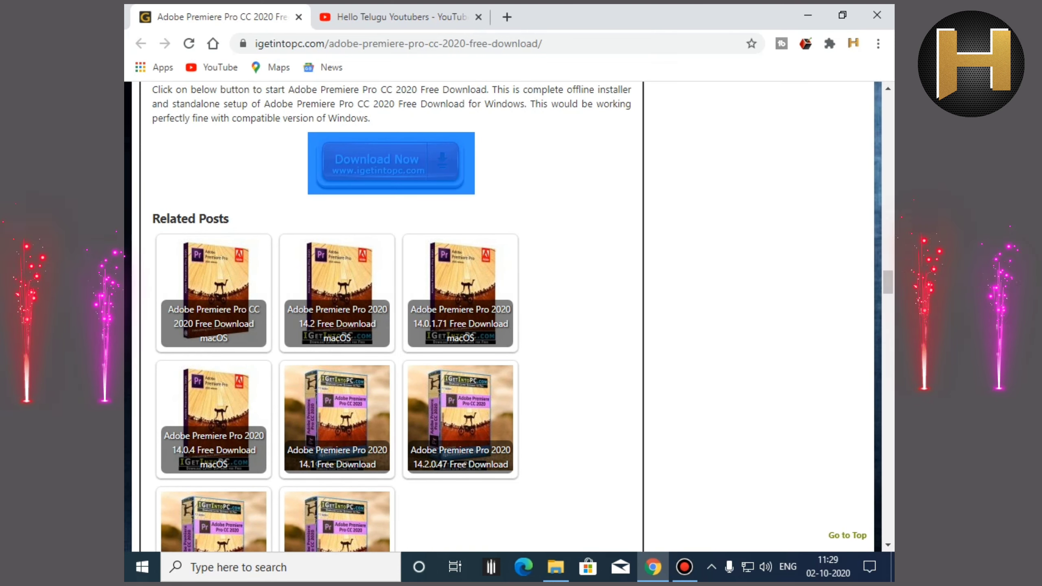
click(377, 162)
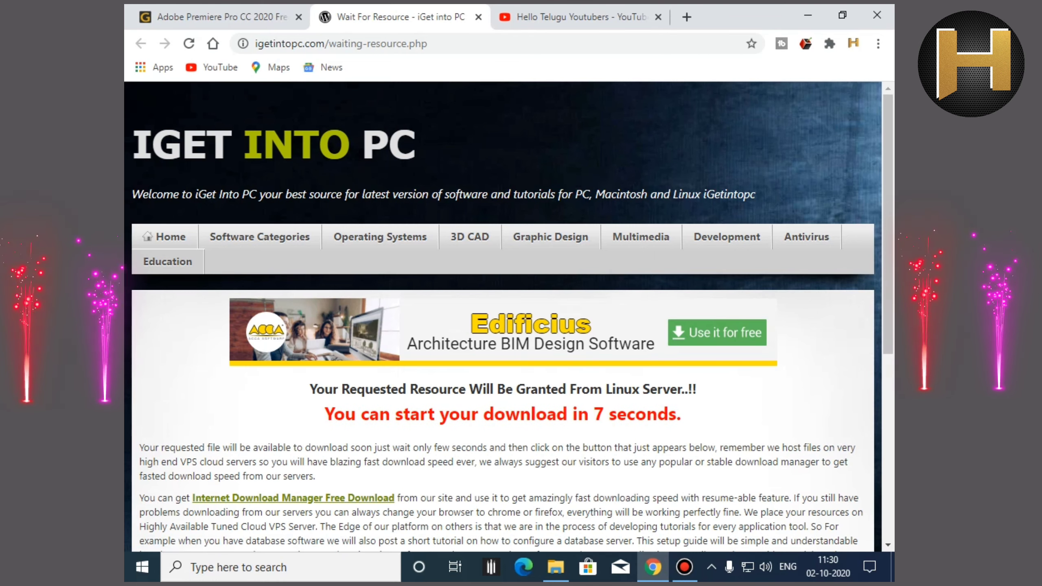
Step: Start the Adobe Premiere Pro CC 2020 zip download from the igetintopc.com waiting page once its countdown ends
drag(681, 414, 325, 414)
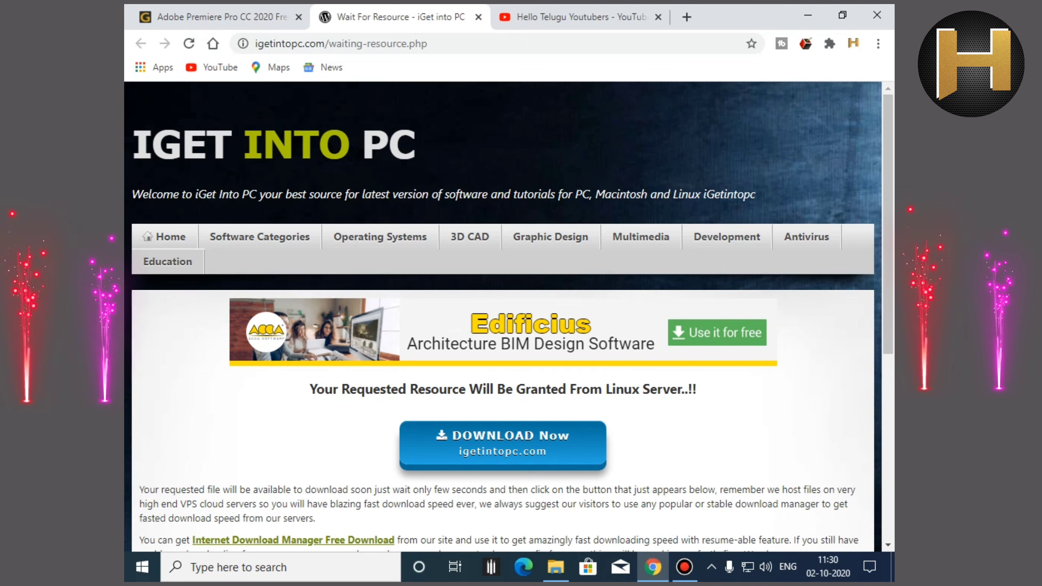
click(503, 445)
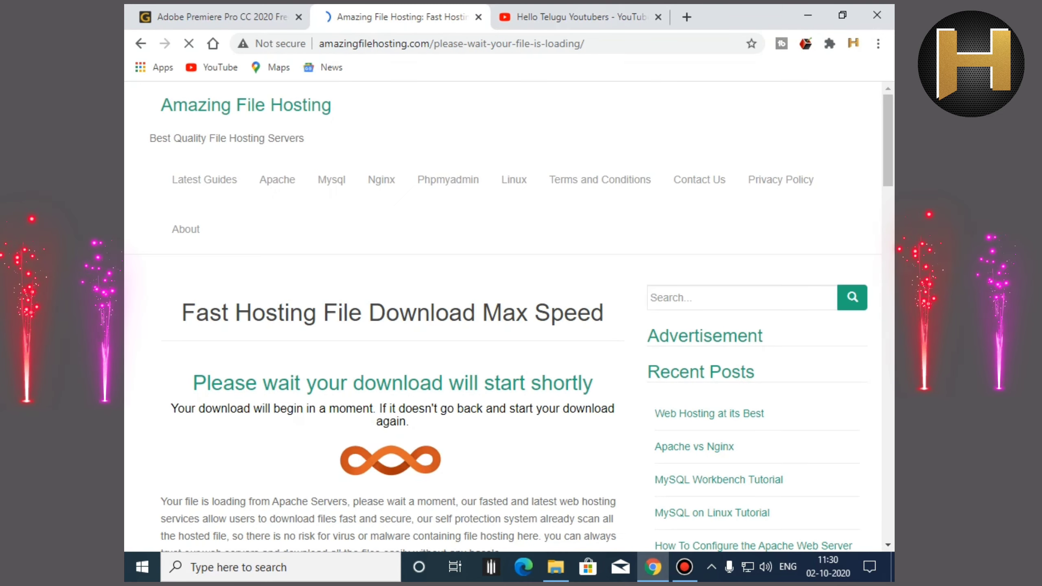
scroll(503, 316, down, 2)
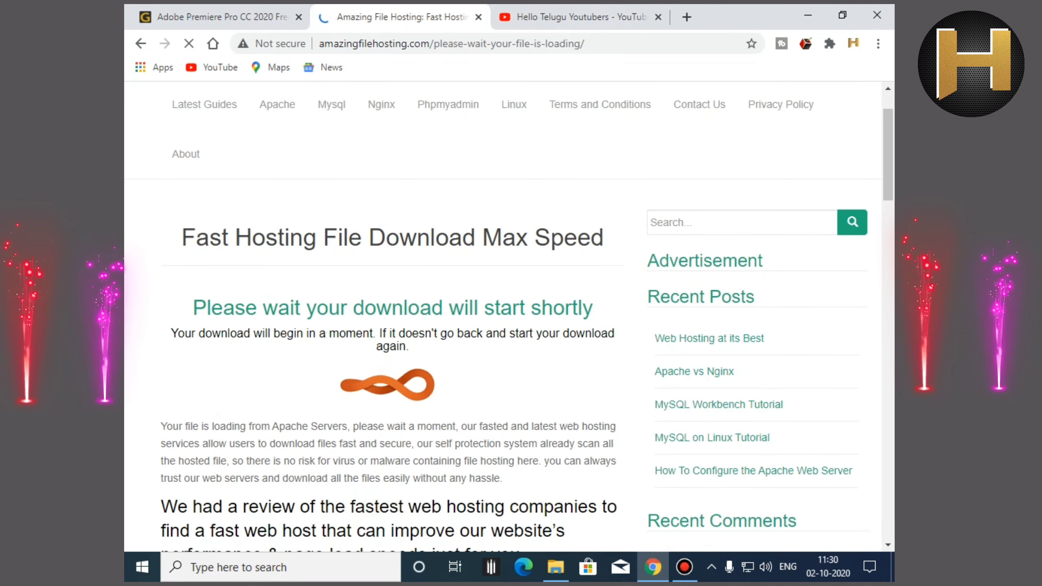
drag(193, 308, 411, 346)
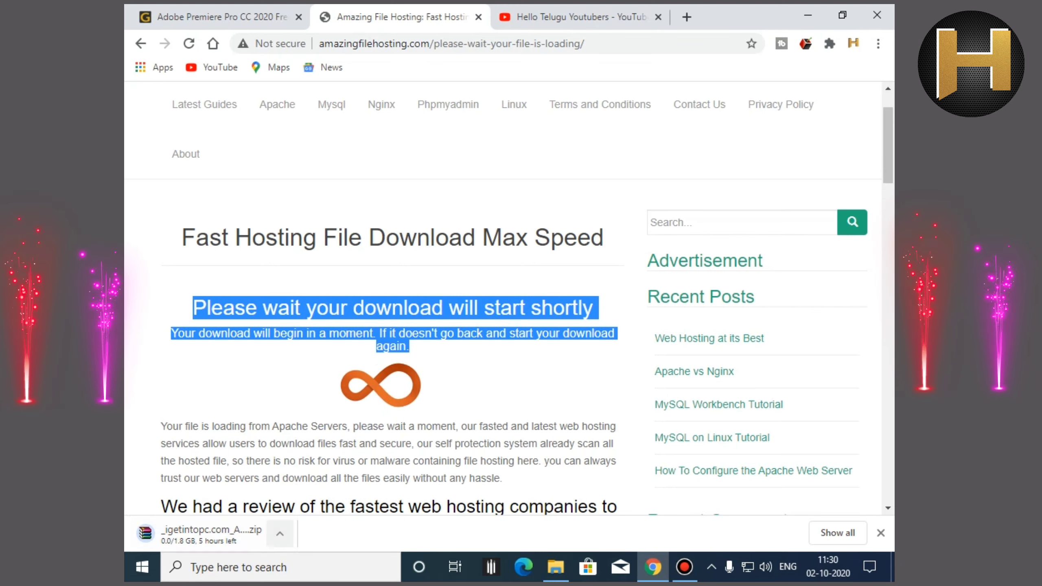
Step: Open the browser's download list and pause the _igetintopc.com_Adobe_Premiere_Pro_CC_2020_x64.zip download
click(879, 44)
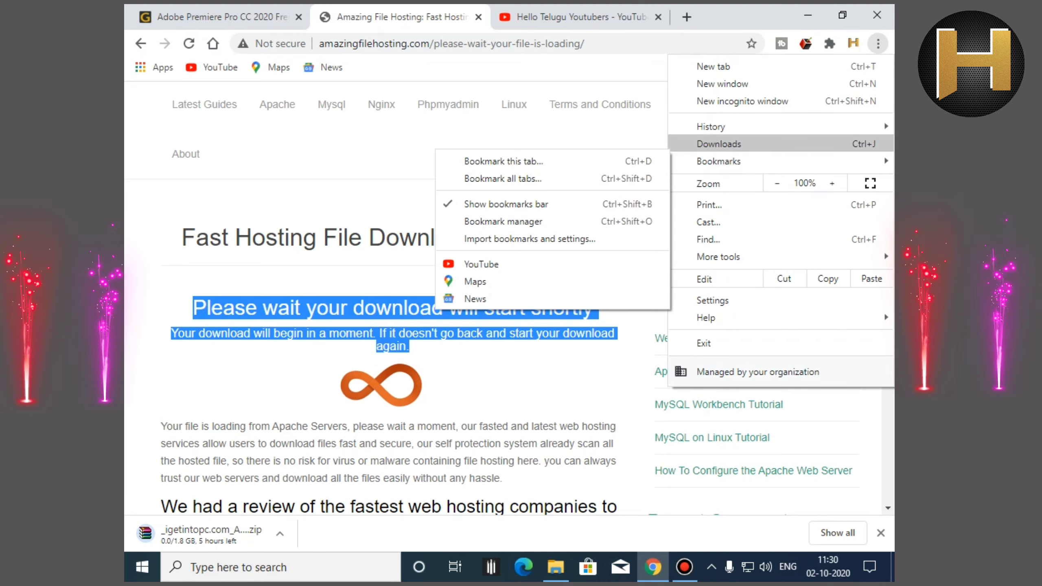
click(723, 144)
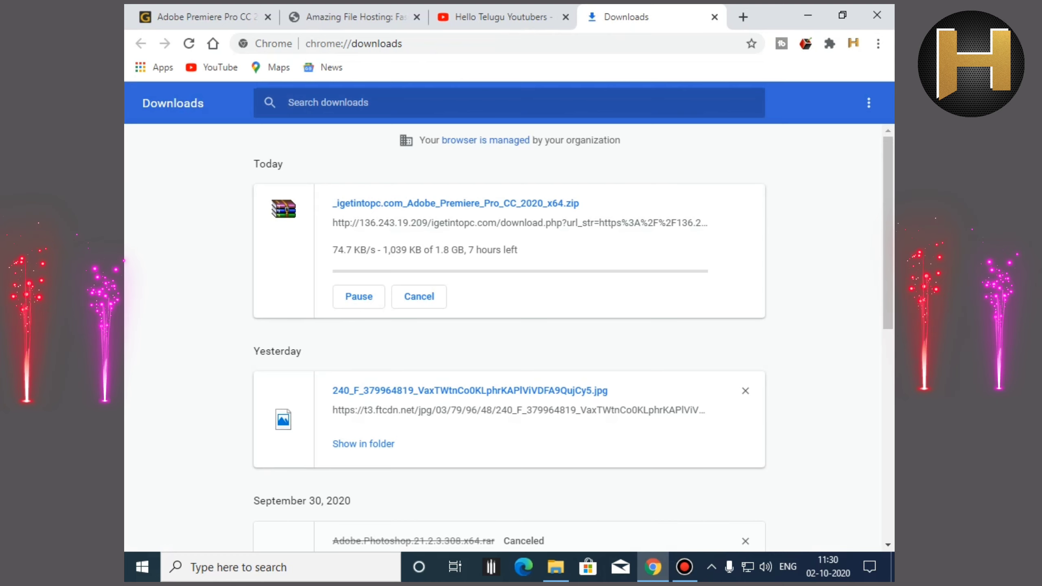
mouse_move(414, 203)
mouse_down()
mouse_move(533, 203)
mouse_move(552, 224)
mouse_move(557, 203)
mouse_move(580, 203)
mouse_move(544, 224)
mouse_move(414, 204)
mouse_up()
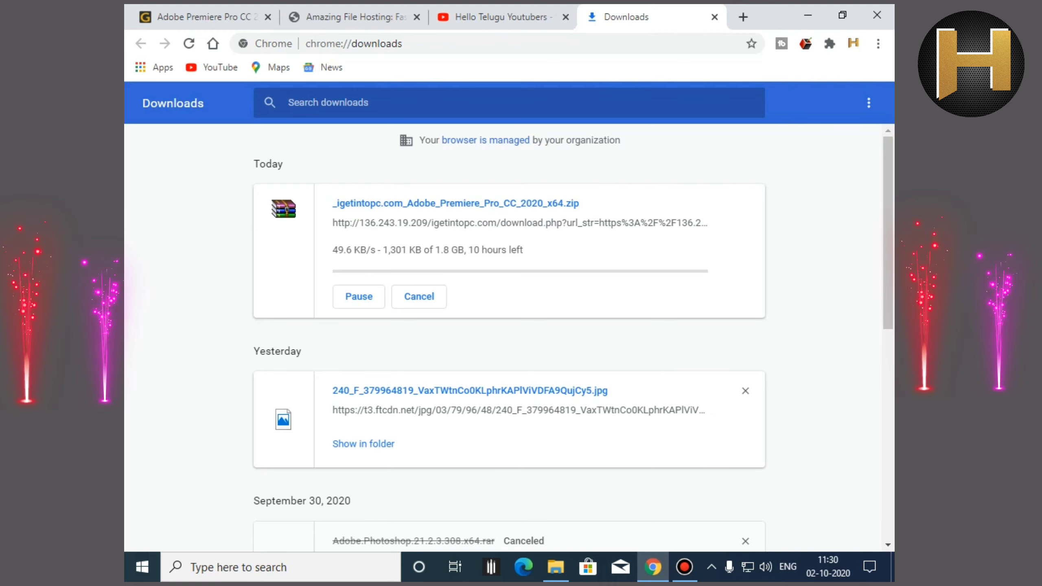
mouse_move(332, 203)
mouse_down()
mouse_move(505, 204)
mouse_move(618, 224)
mouse_move(333, 203)
mouse_up()
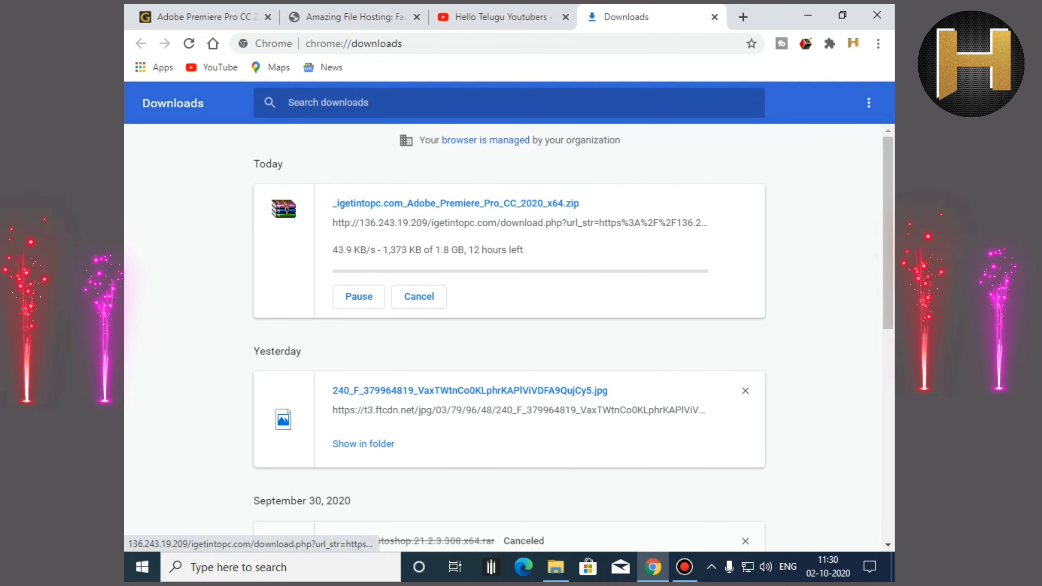
scroll(334, 203, down, 2)
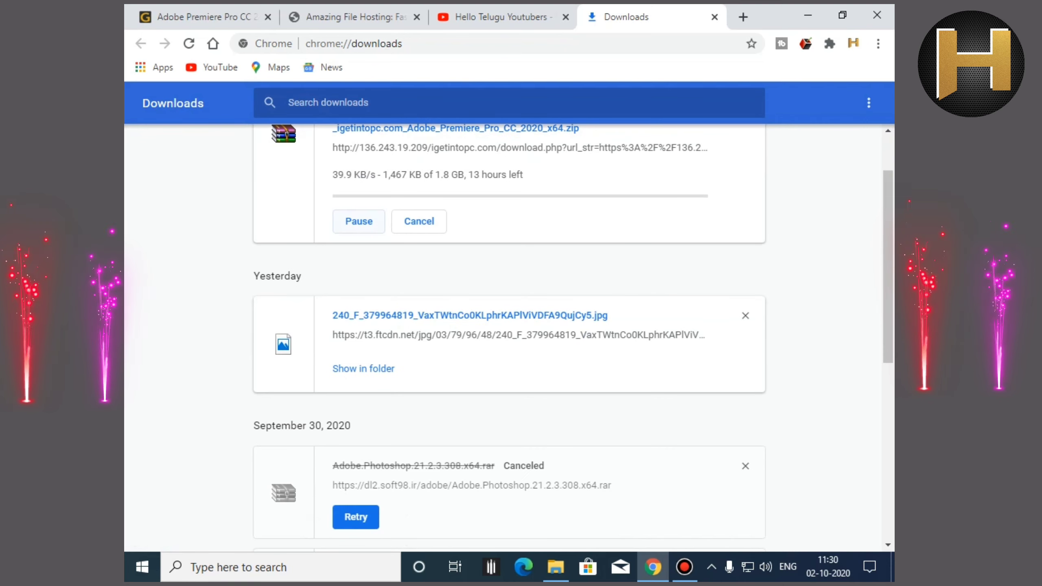
click(367, 228)
scroll(366, 228, up, 2)
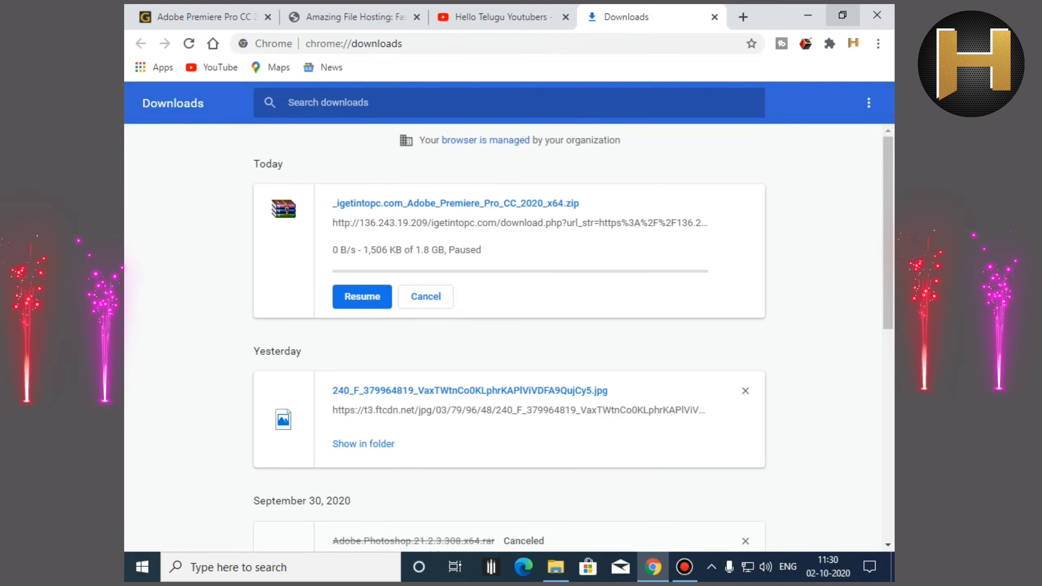
Step: Minimize the browser and refresh the desktop
click(809, 15)
right_click(563, 146)
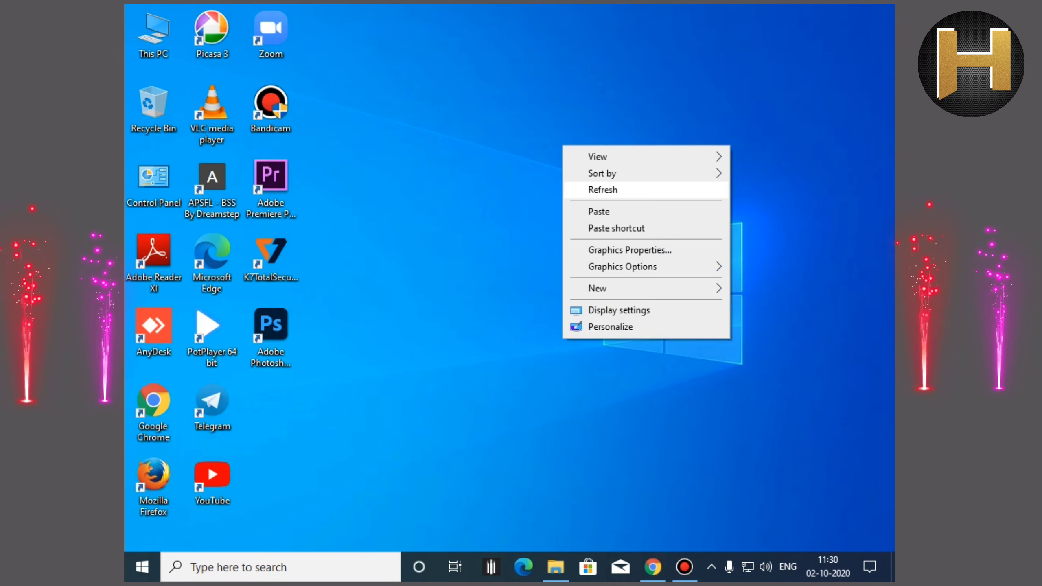
click(595, 190)
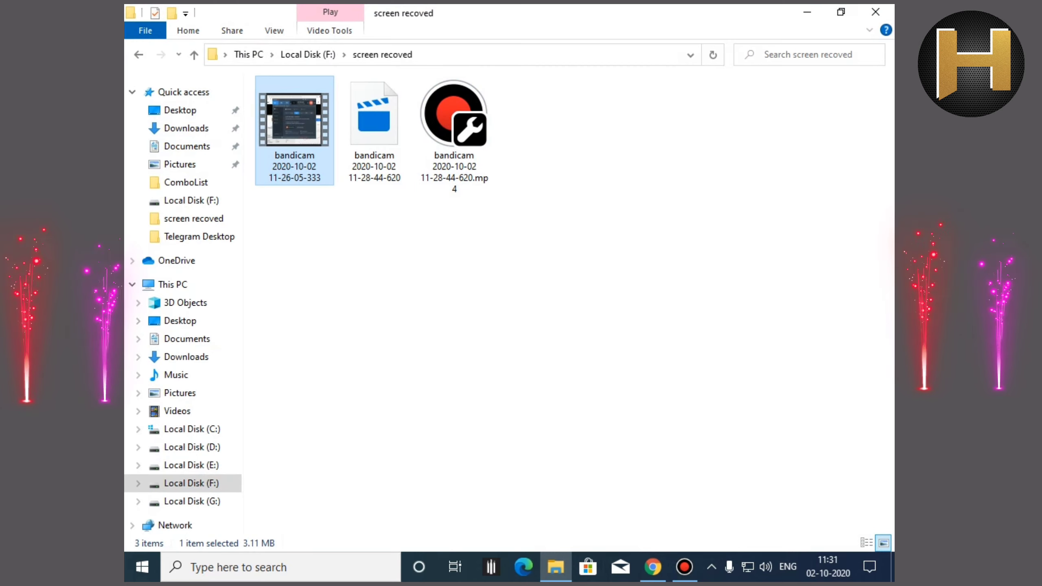
Step: In File Explorer, find the Adobe Premiere Pro CC 2020 zip archive on Local Disk (E:) and display its extraction options
click(179, 110)
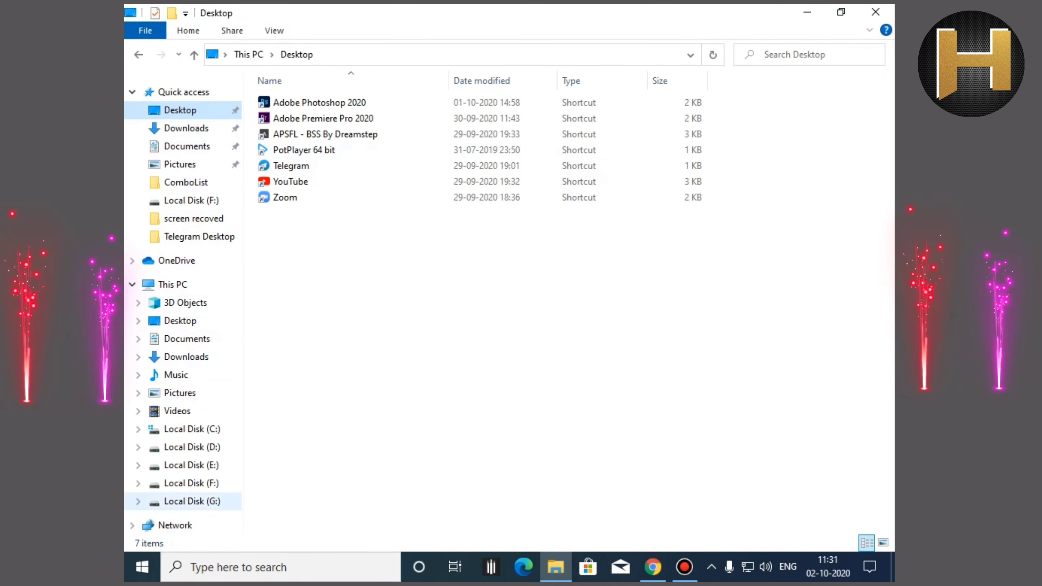
click(192, 466)
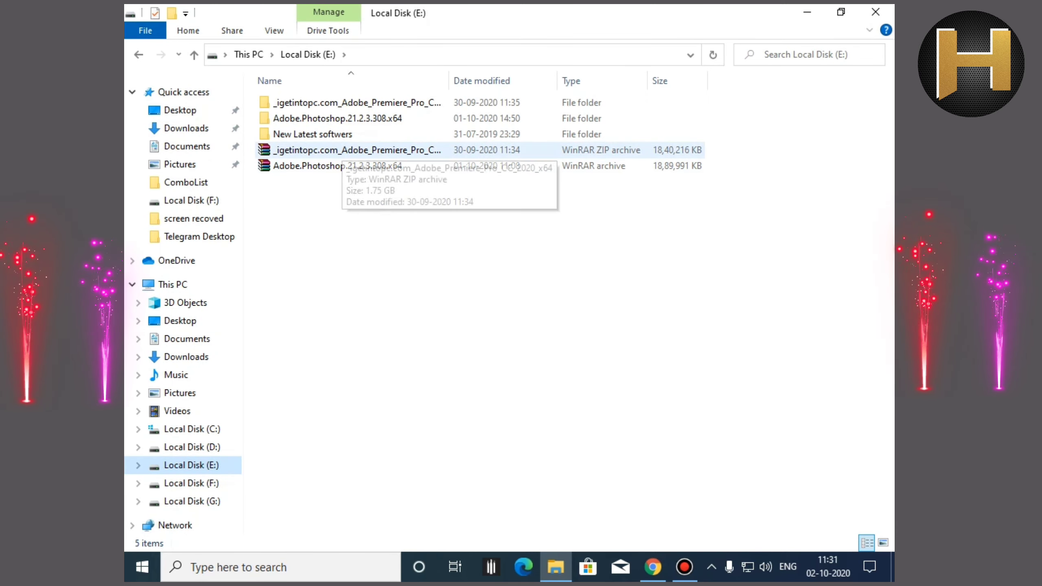
click(343, 151)
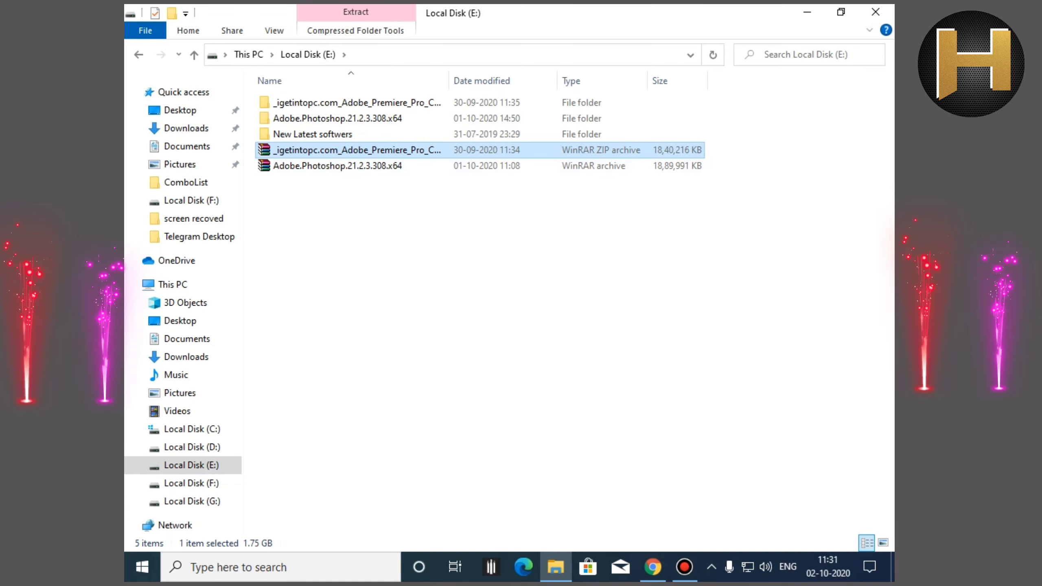
right_click(456, 147)
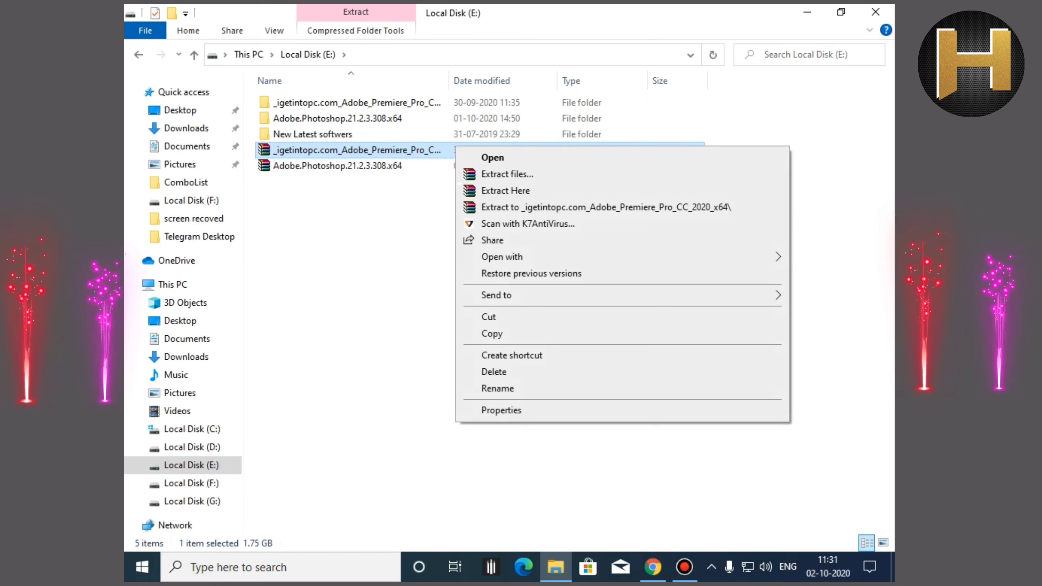
Step: Open the extracted Adobe Premiere Pro CC 2020 folder, go into its inner folder and select the Set-up application
double_click(357, 103)
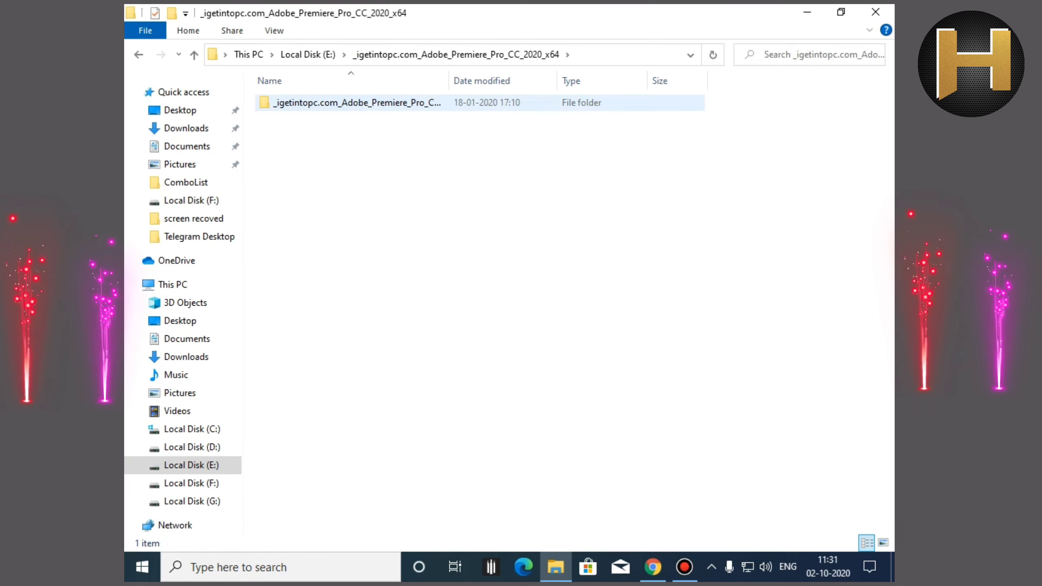
key(Return)
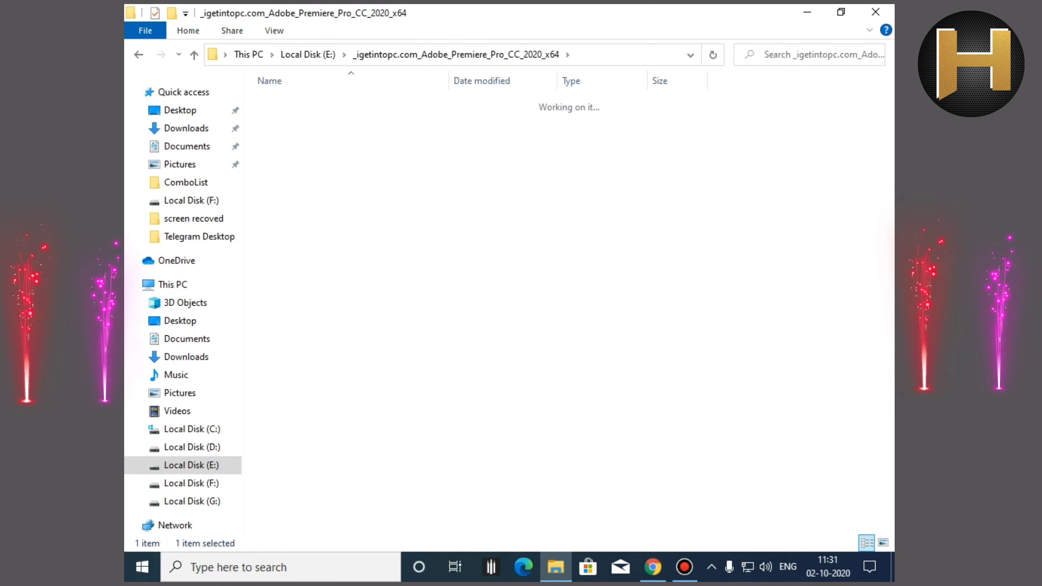
drag(271, 292, 310, 211)
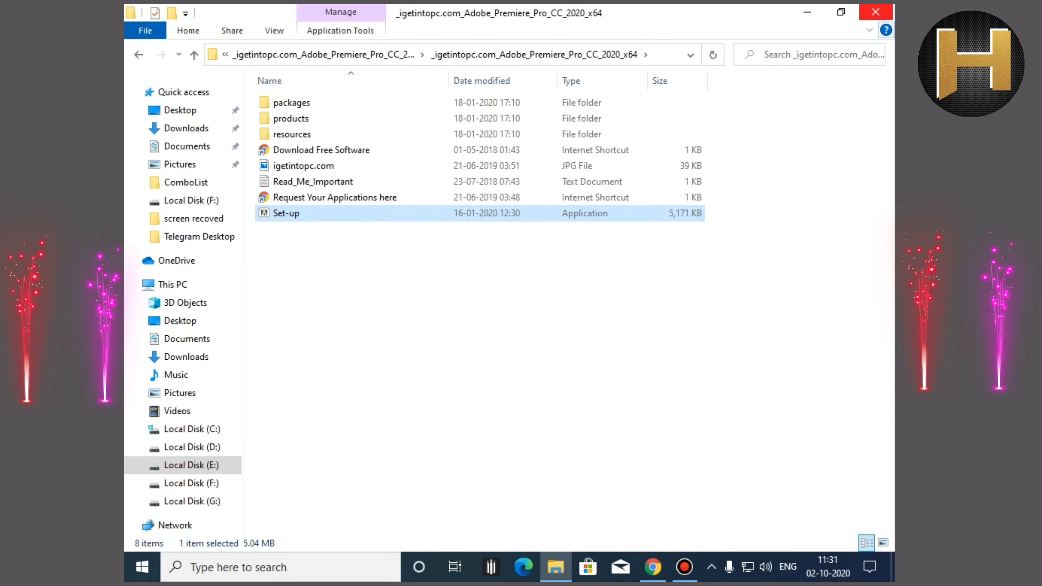
Step: Close the File Explorer window and refresh the desktop
click(876, 12)
right_click(384, 256)
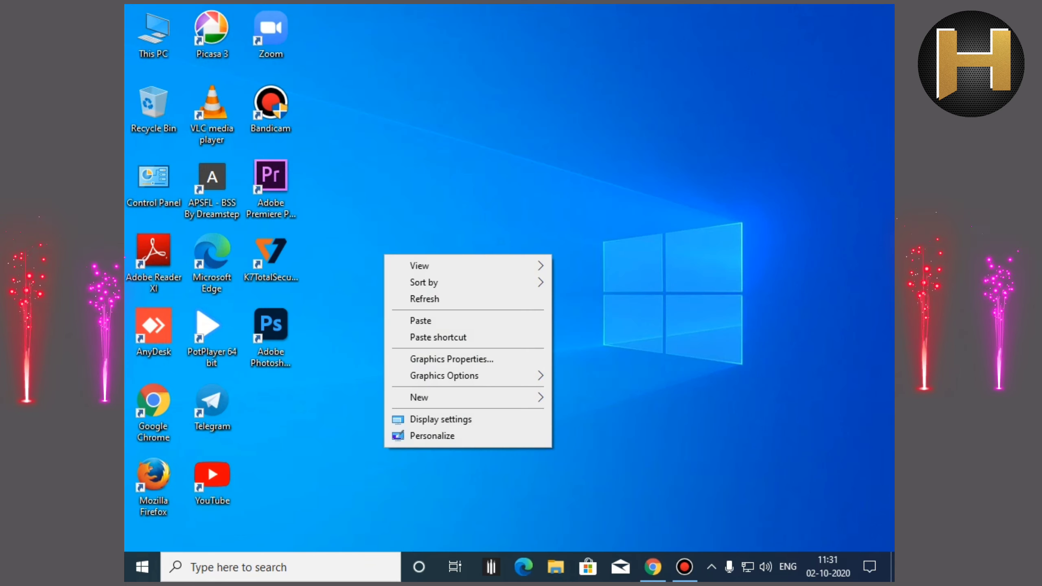
click(425, 299)
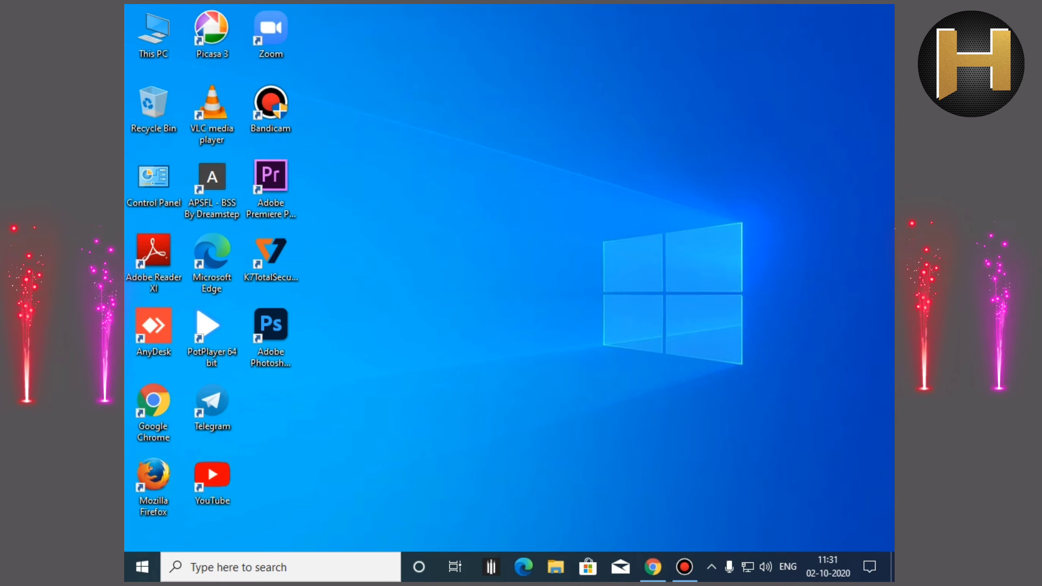